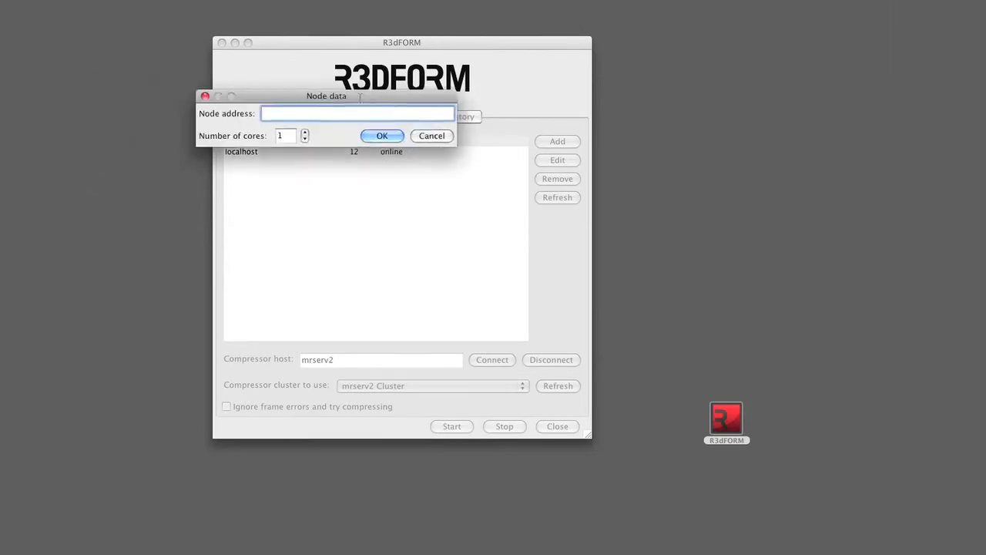
Step: Add mrserv2 as a render node with 12 cores
text(mrserv2)
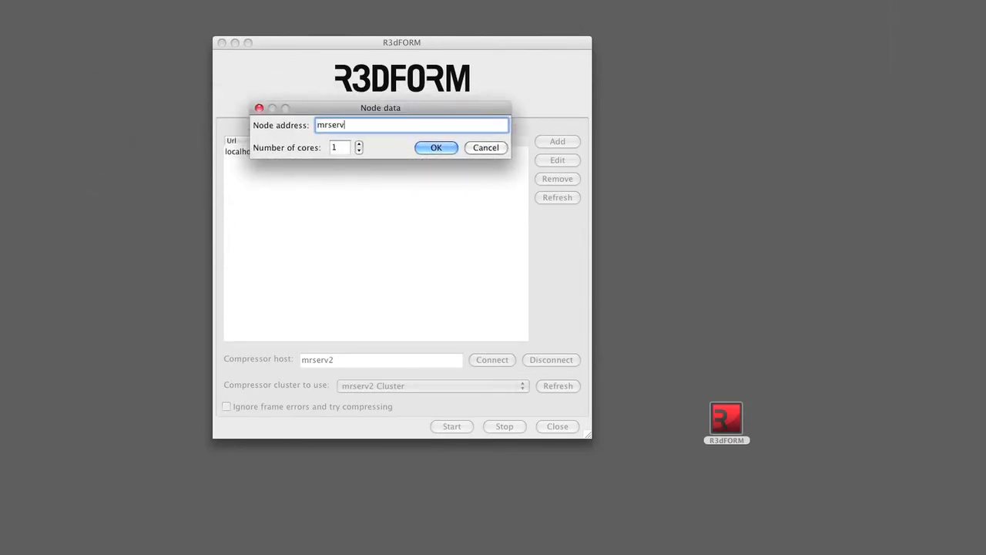
click(359, 144)
click(359, 144)
click(360, 144)
click(359, 145)
click(359, 144)
click(359, 144)
click(359, 144)
click(359, 144)
double_click(359, 144)
click(359, 144)
click(432, 148)
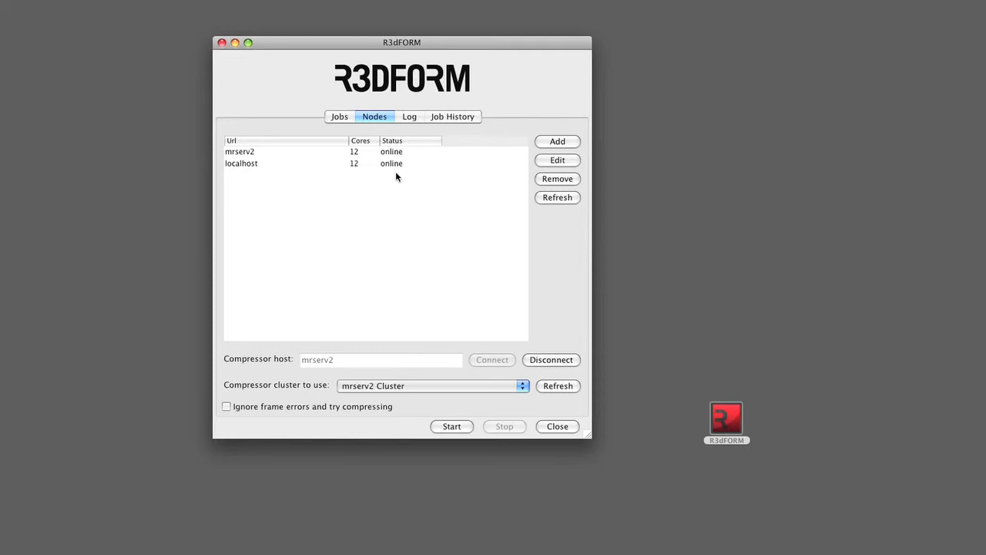
Step: Disconnect the Compressor host, re-enter mrserv2 as its address and connect to it again
click(545, 362)
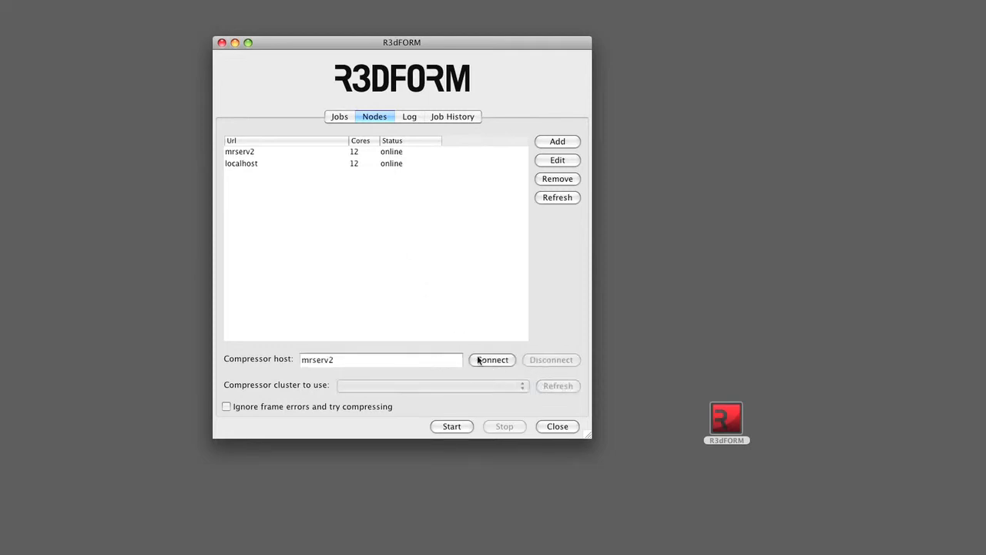
click(334, 360)
key(super+a)
text(mrserv2)
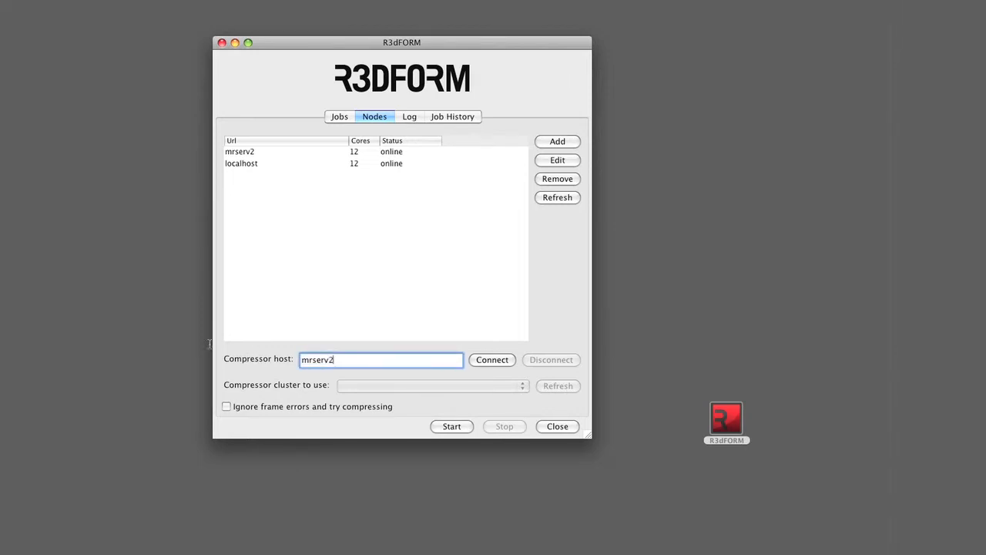
click(495, 364)
Step: Check the available Compressor clusters, keep mrserv2 Cluster selected and refresh the cluster list
click(527, 386)
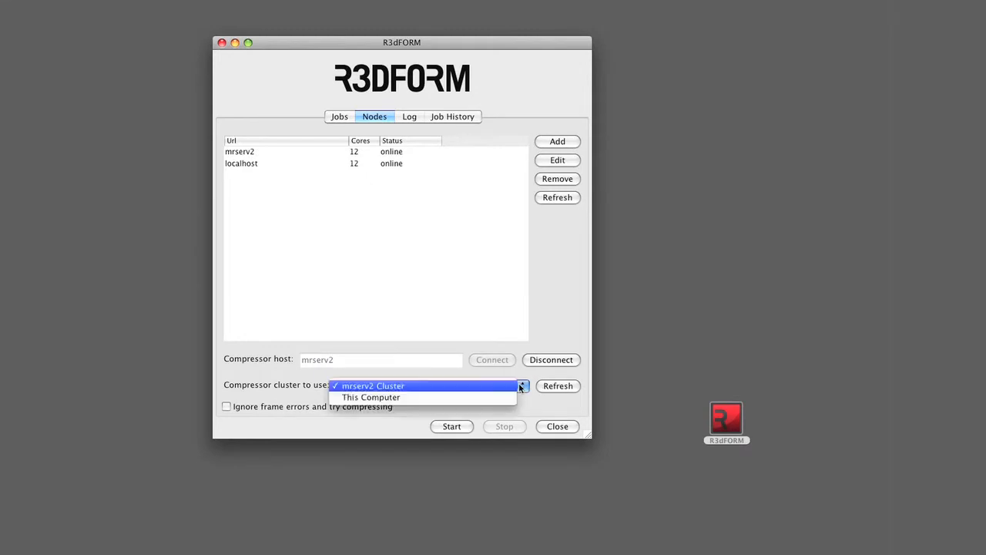
click(543, 389)
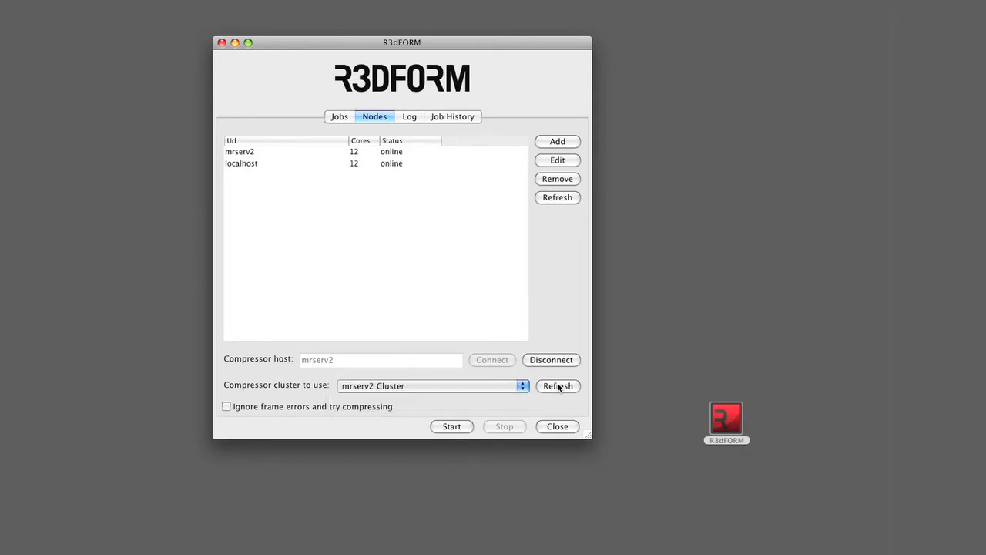
click(557, 386)
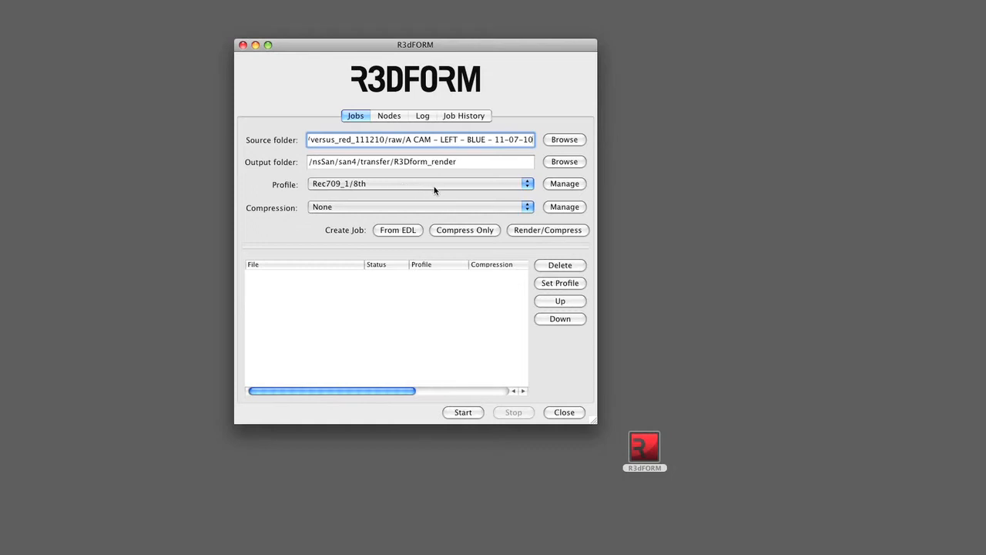
Step: Create a new render profile named Rec709_1/4
click(564, 185)
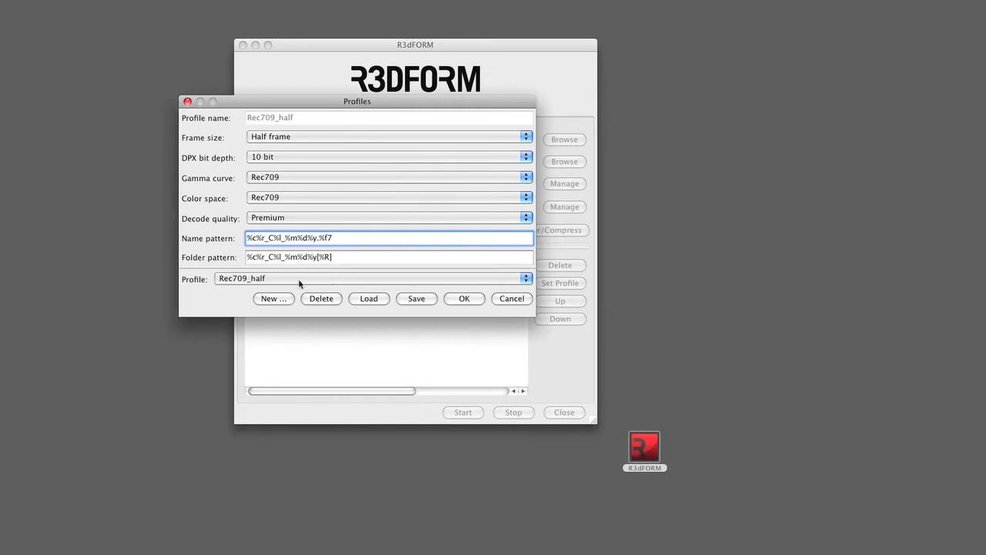
click(271, 300)
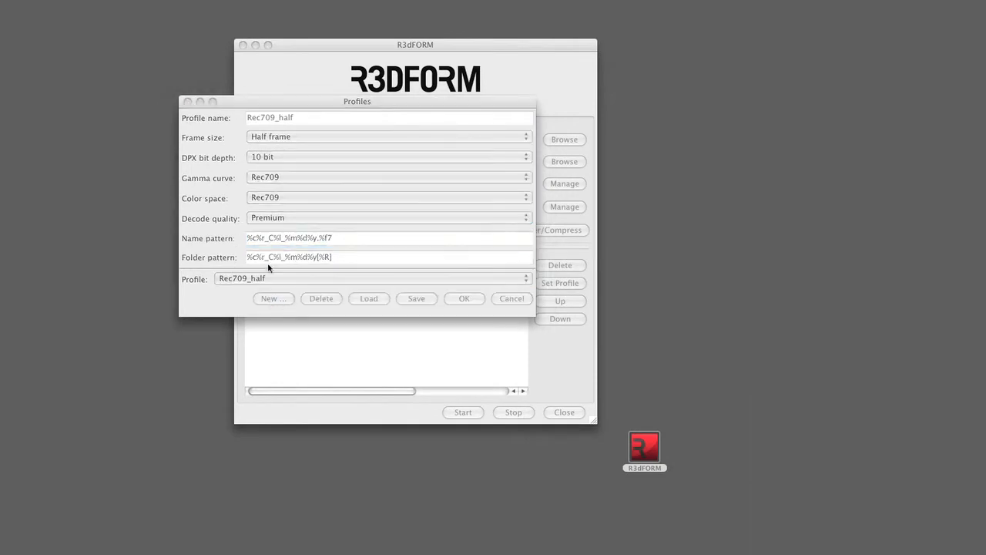
text(Rec709_)
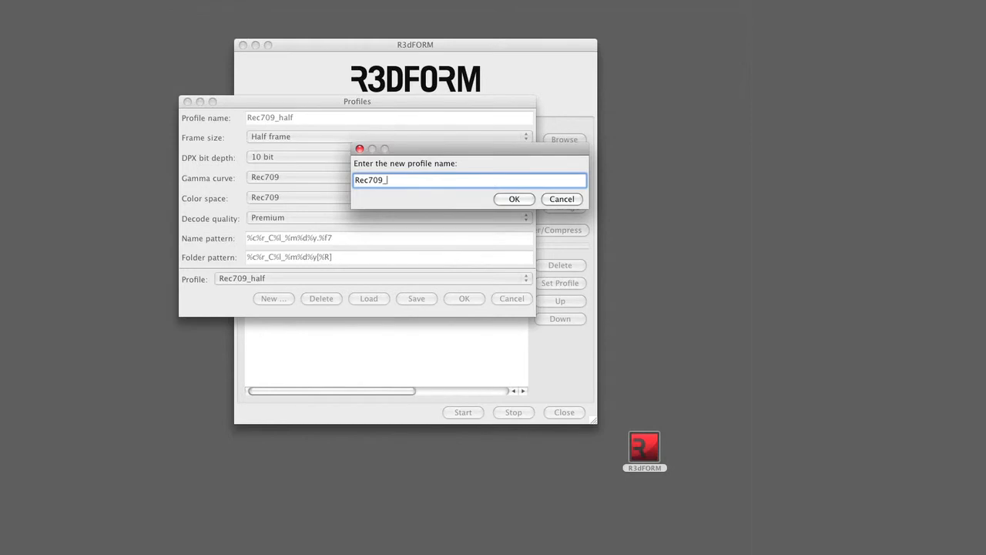
text(1/4)
click(512, 199)
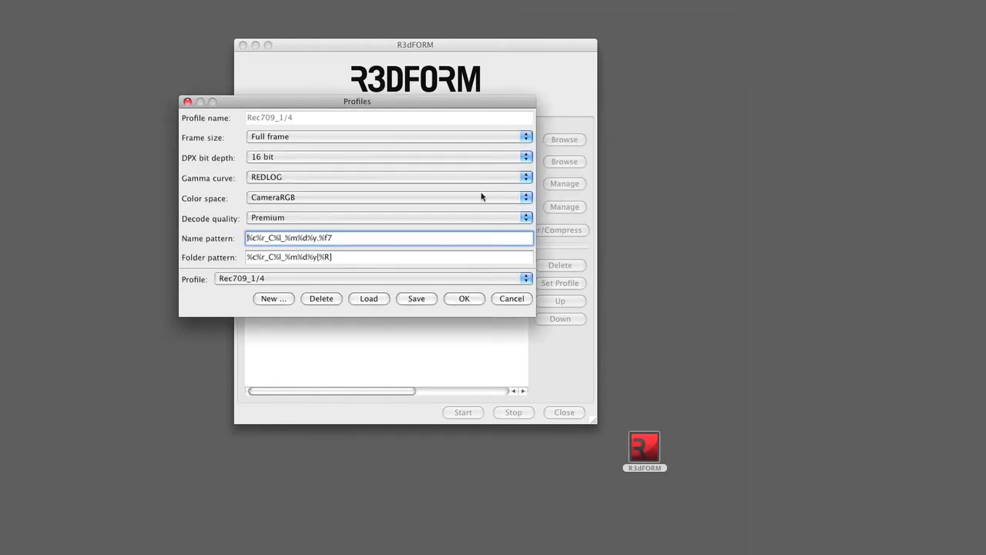
Step: Set the Rec709_1/4 profile's frame size to 1/4 frame and its DPX bit depth to 10 bit
click(308, 137)
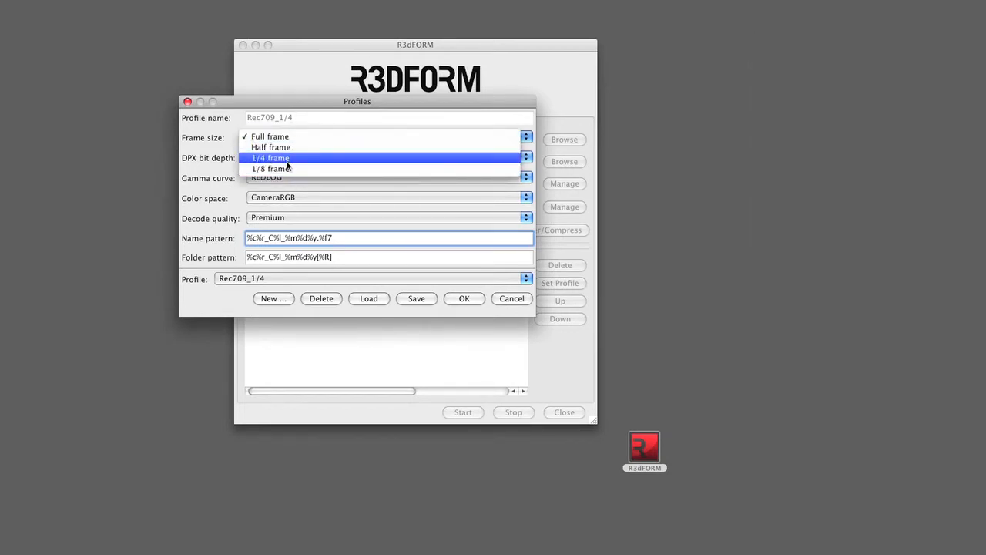
click(286, 160)
click(312, 162)
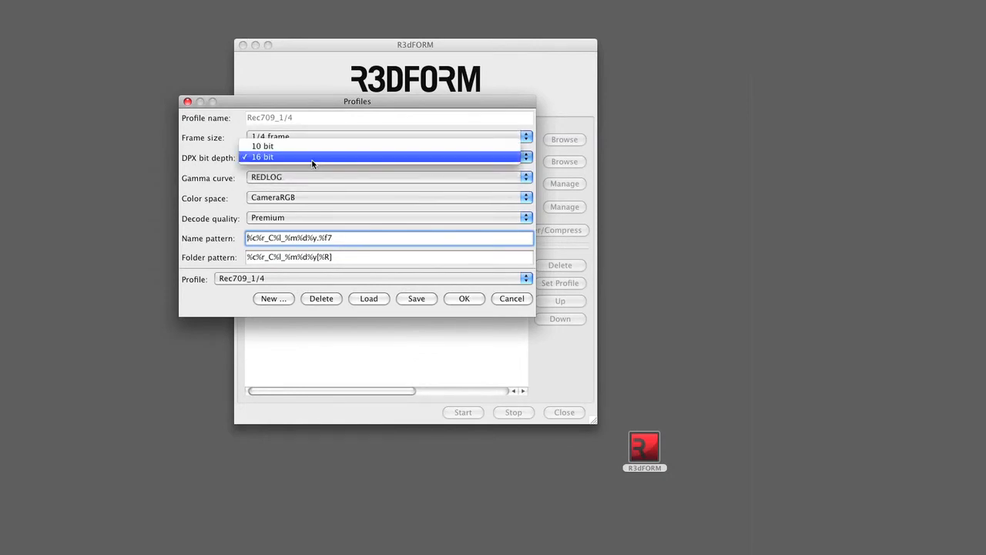
click(310, 147)
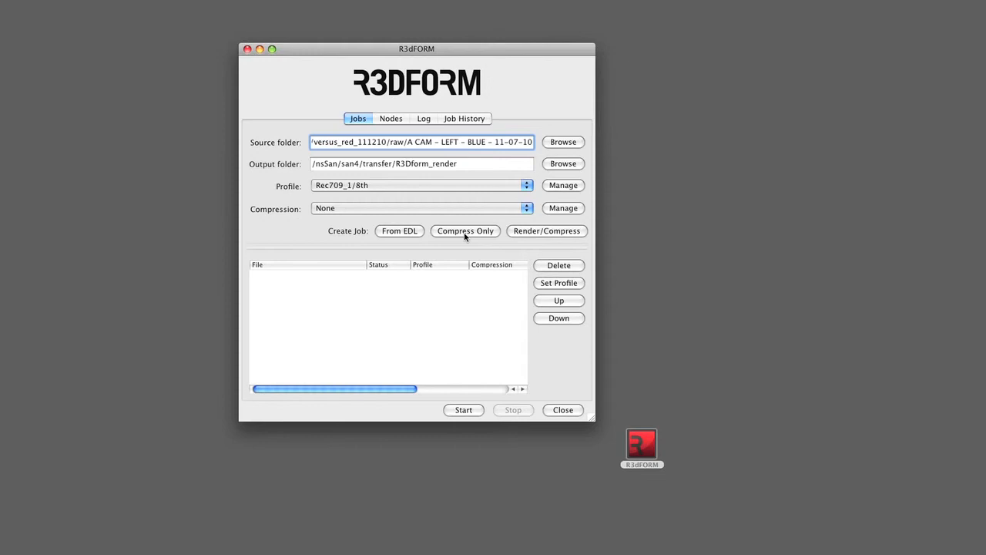
Step: Open the compression settings manager and examine the Compressor settings in the Apple Devices and Formats groups
click(565, 210)
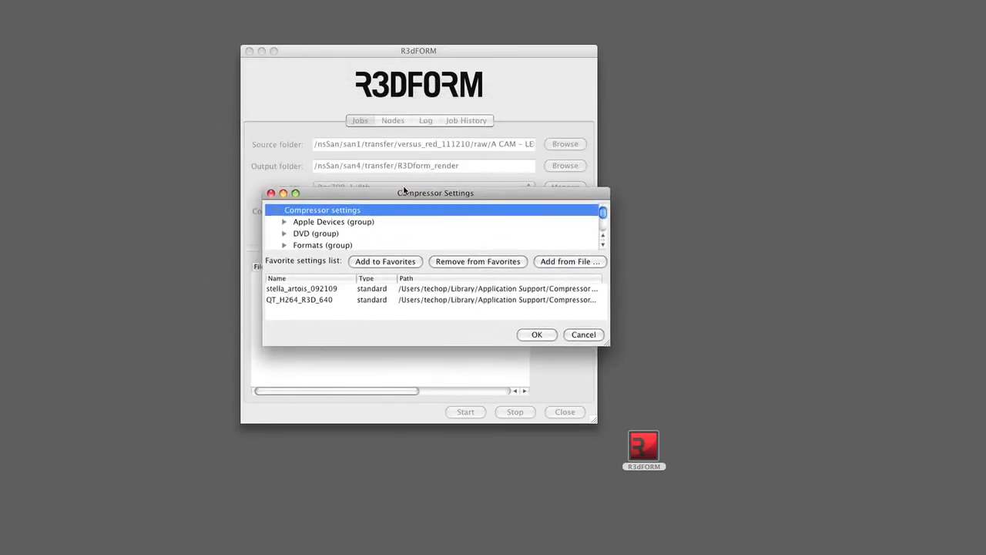
drag(404, 191, 396, 190)
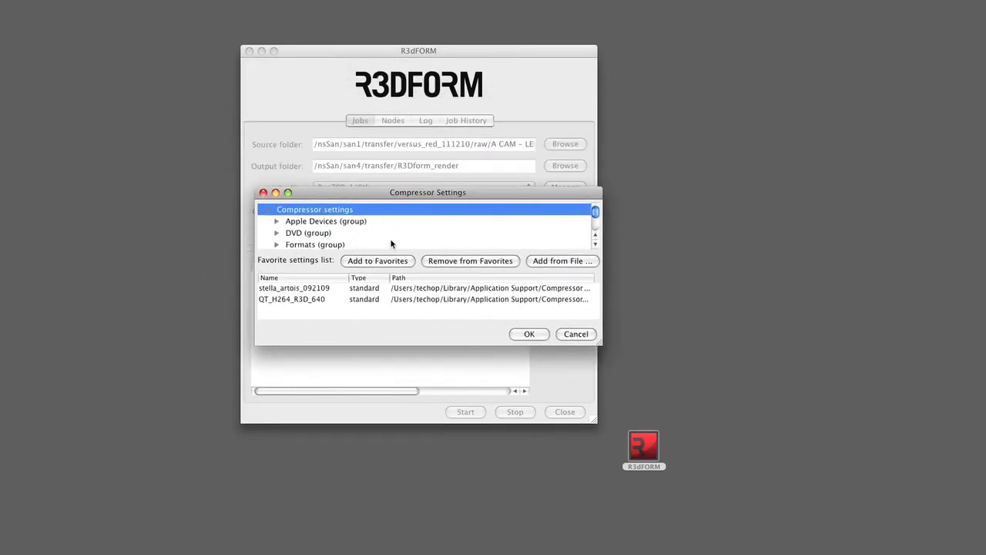
click(277, 222)
scroll(441, 239, down, 1)
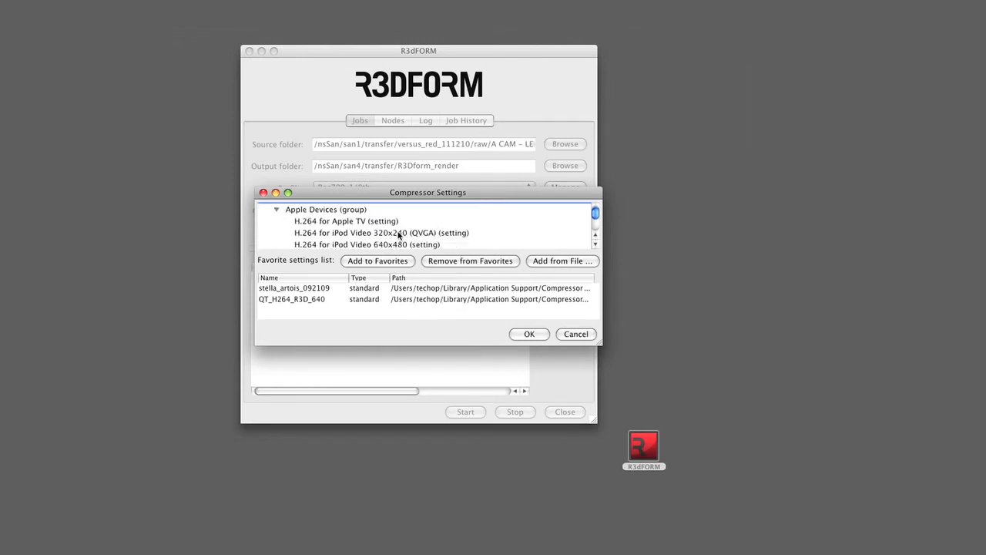
scroll(336, 225, up, 1)
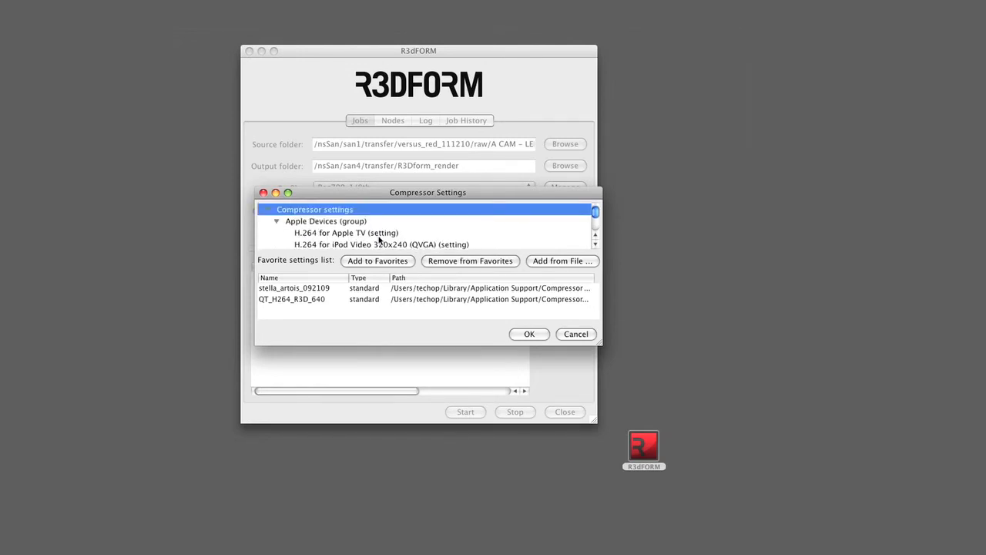
scroll(362, 238, down, 2)
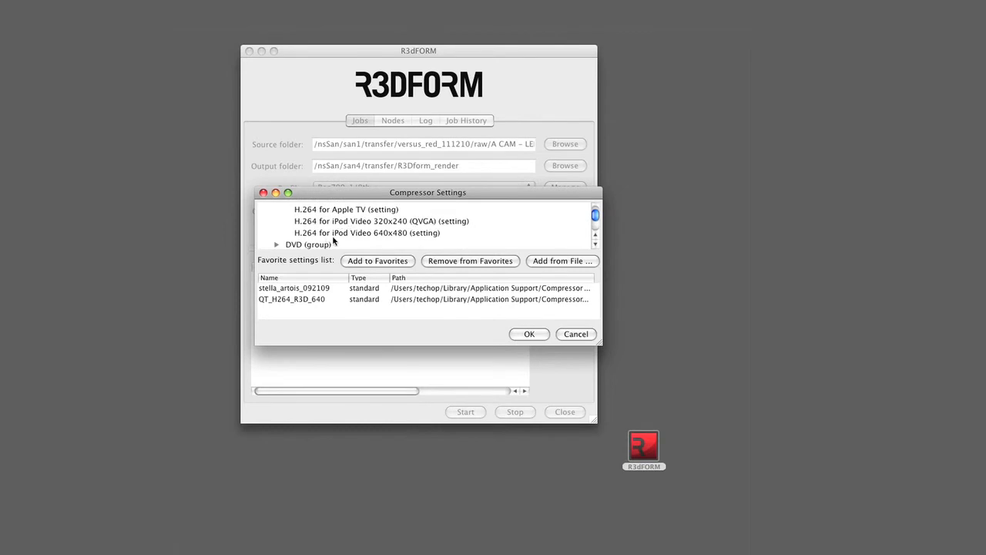
click(283, 245)
scroll(316, 239, down, 2)
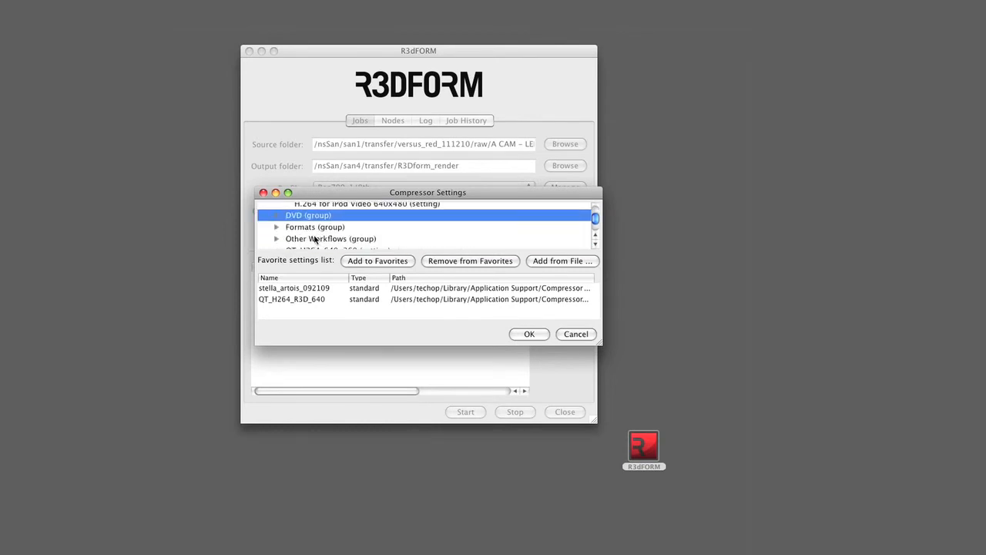
click(278, 227)
scroll(289, 228, down, 4)
scroll(291, 230, up, 5)
scroll(290, 229, down, 1)
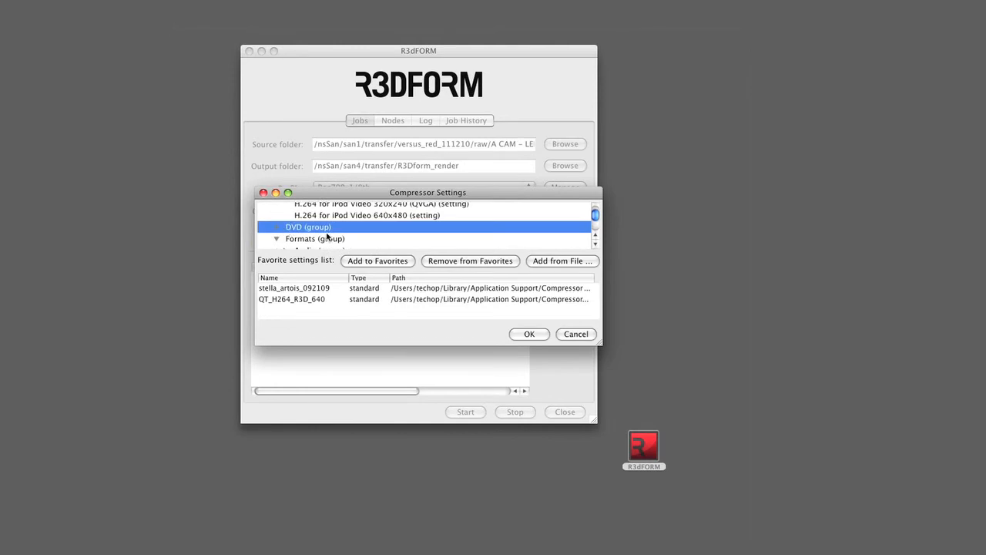
click(595, 244)
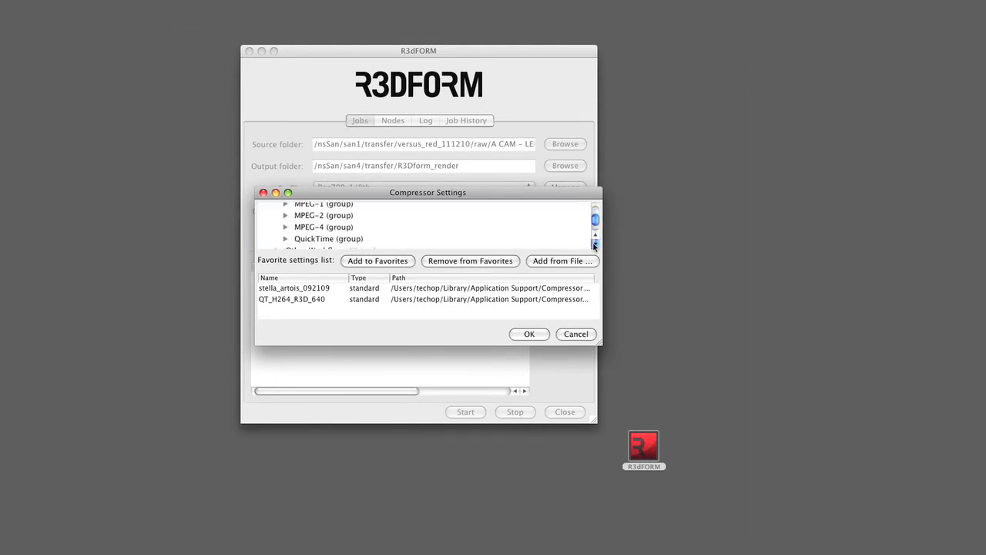
click(595, 245)
click(595, 245)
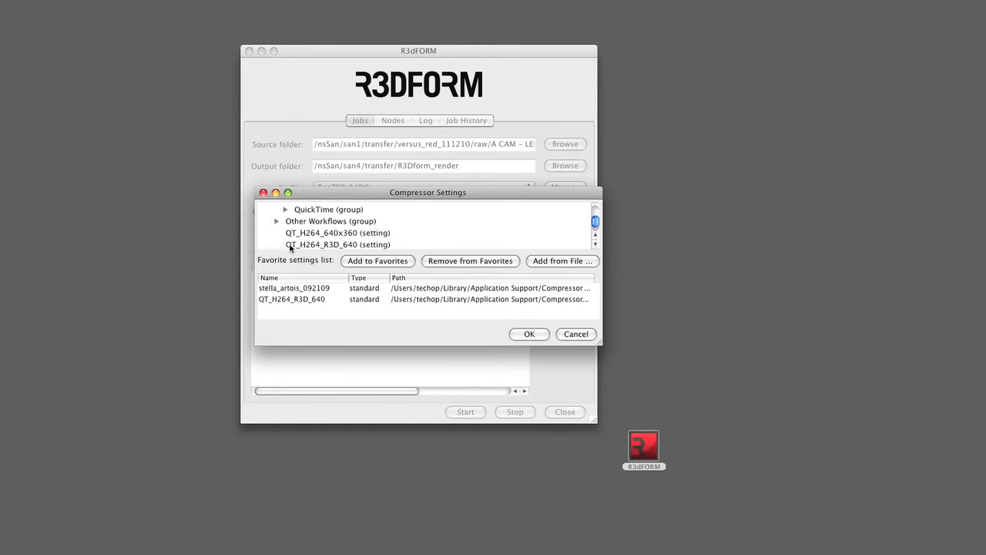
Step: Add the QT_H264_640x360 setting to the compression favorites, accept the change and open the compression choices for jobs
click(593, 242)
click(594, 242)
click(593, 242)
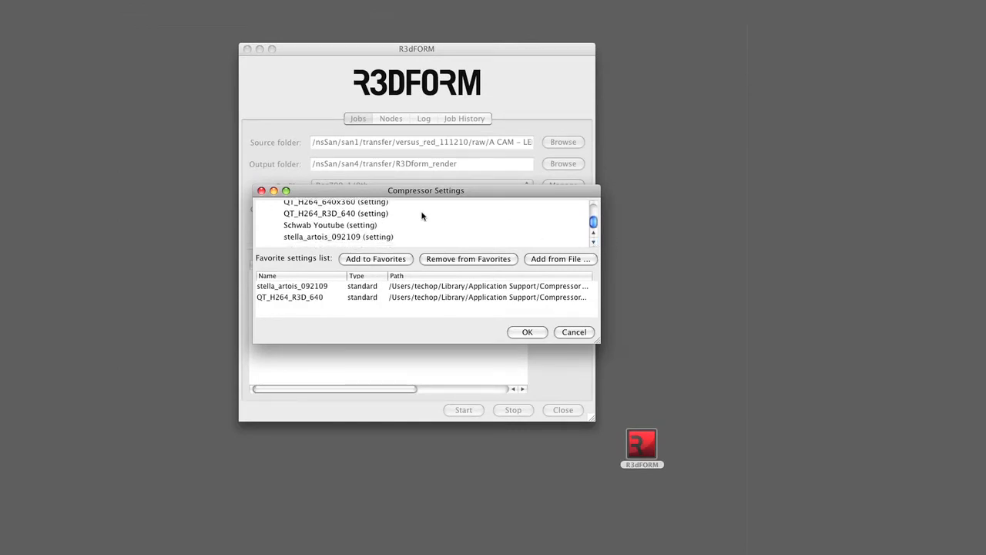
click(593, 234)
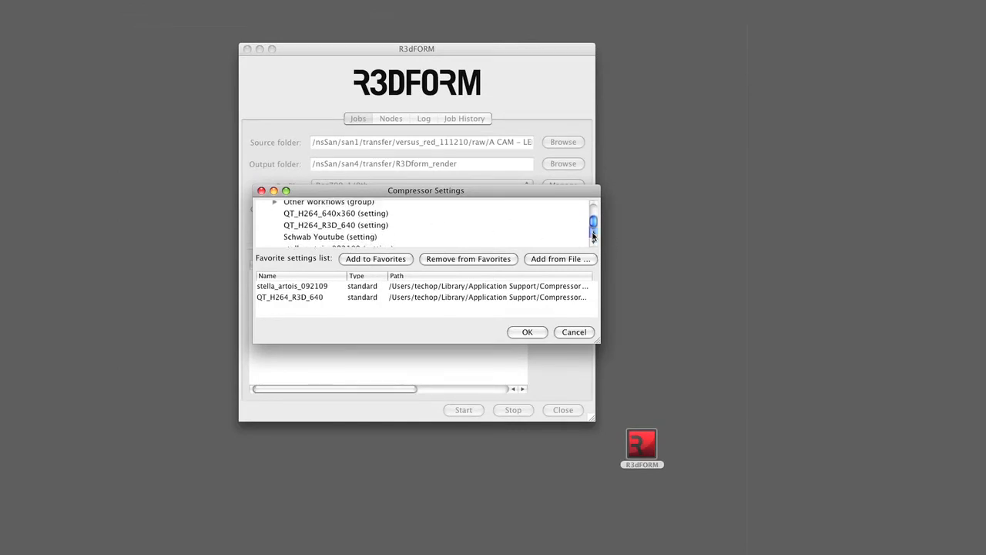
click(367, 213)
click(363, 260)
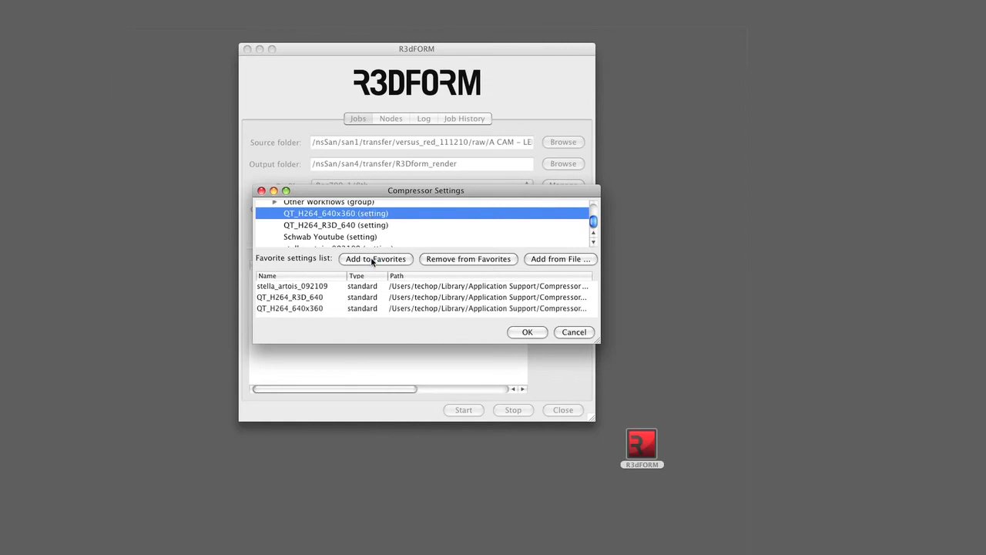
click(527, 332)
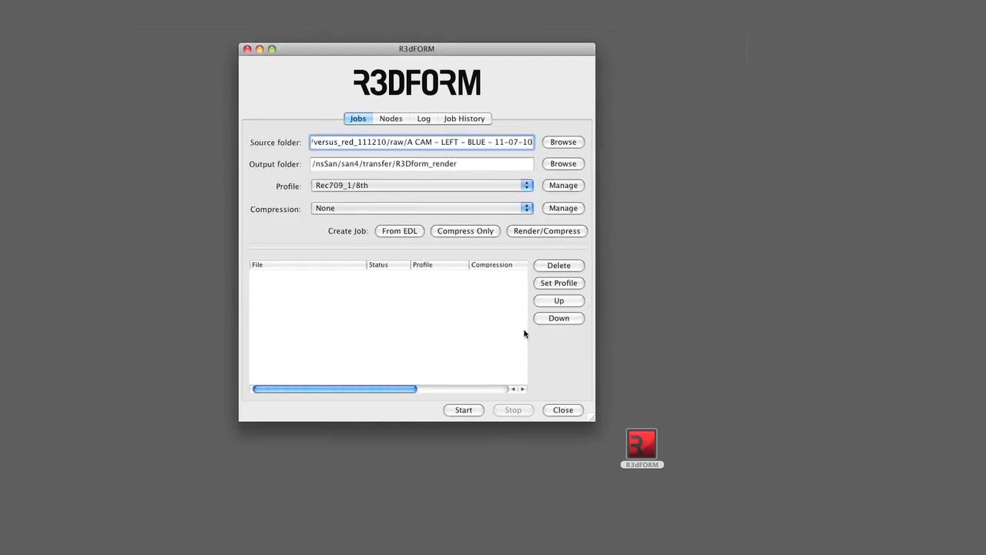
click(521, 212)
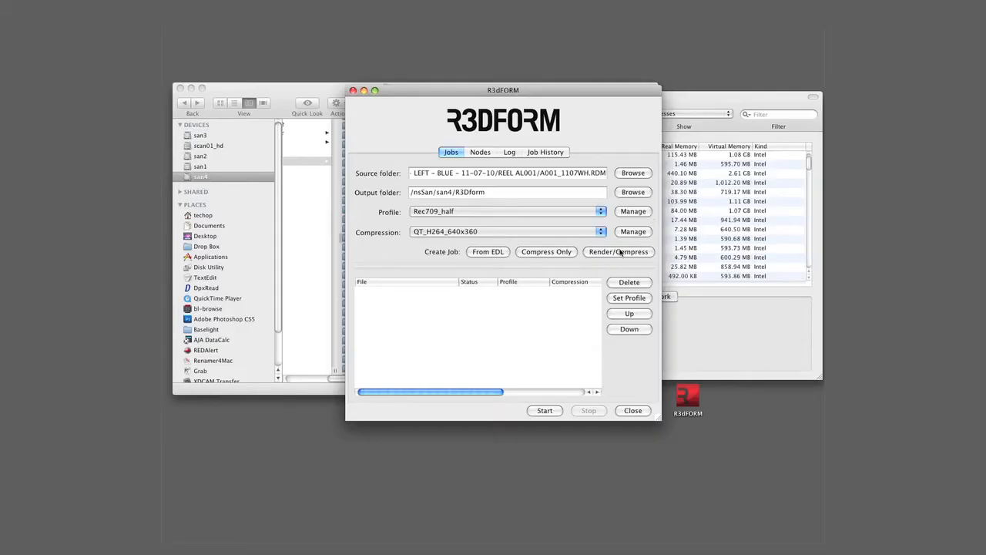
Step: Create a render/compress job from the R3D file in A001_C001_1107W3.RDC with the Rec709_half profile and QT_H264_640x360 compression
click(621, 253)
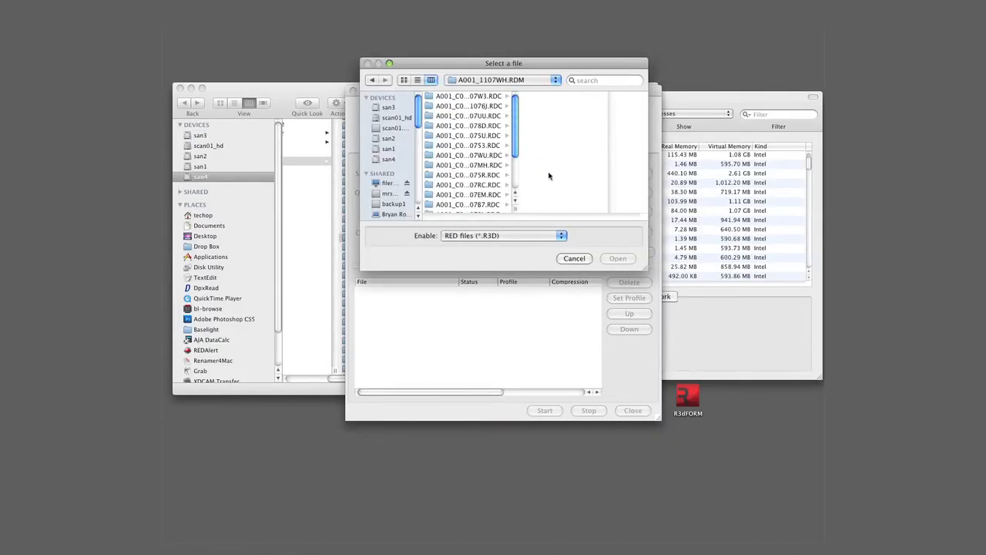
click(476, 96)
click(594, 96)
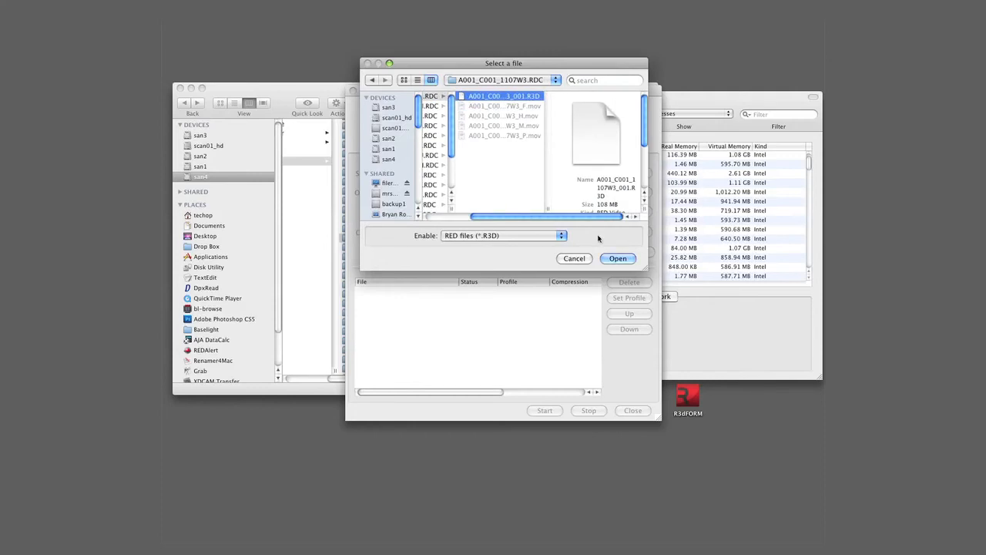
click(618, 259)
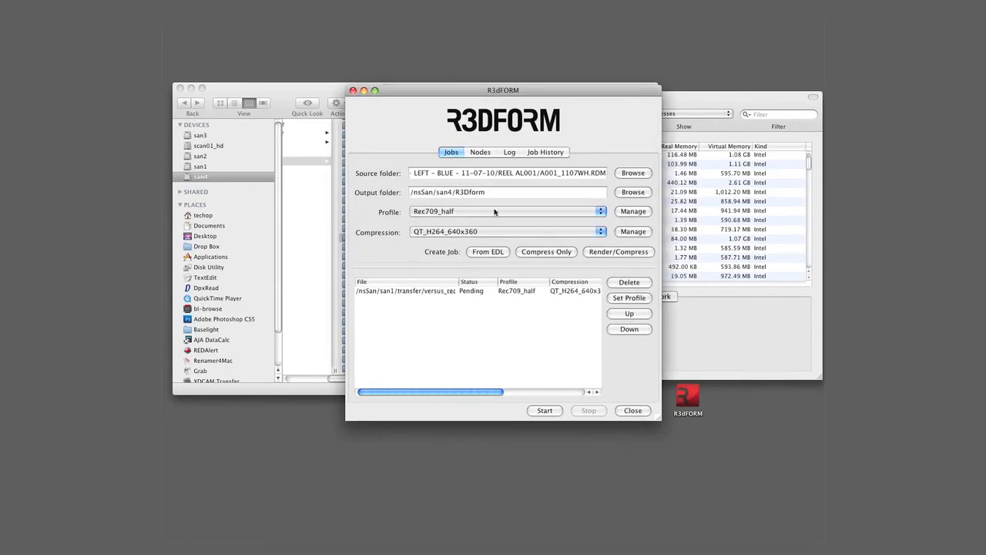
Step: Select the Rec709_1/8th profile and create a render/compress job from the R3D file in the second clip folder
click(597, 213)
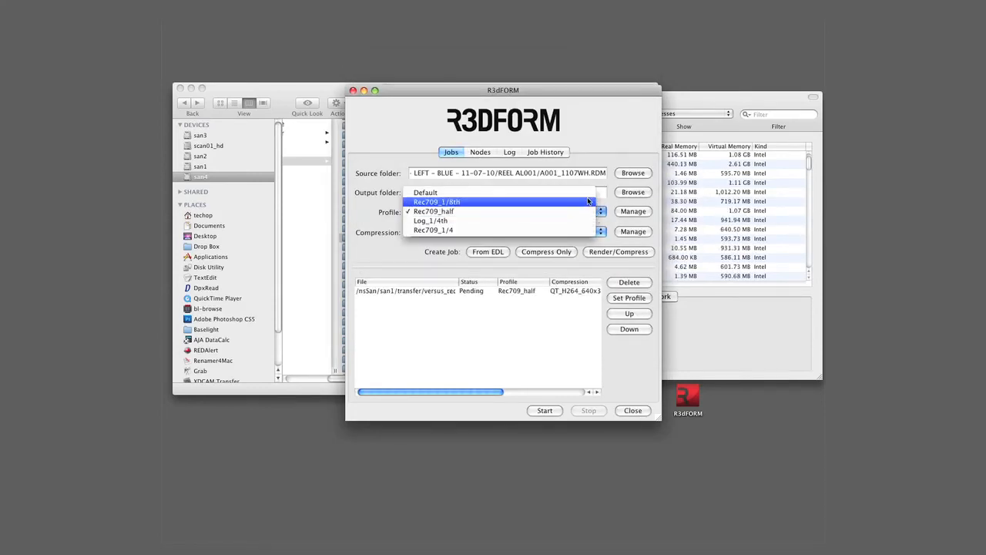
click(588, 202)
click(619, 252)
click(505, 106)
click(558, 99)
click(617, 259)
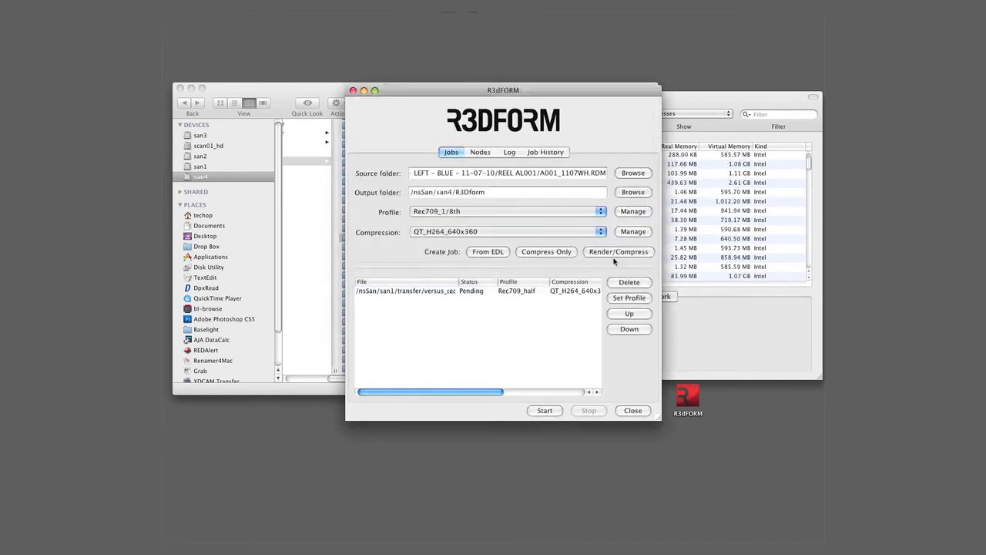
Step: Create a render job from the third clip folder's R3D file using the Log_1/4th profile and compression set to None
click(524, 214)
click(520, 230)
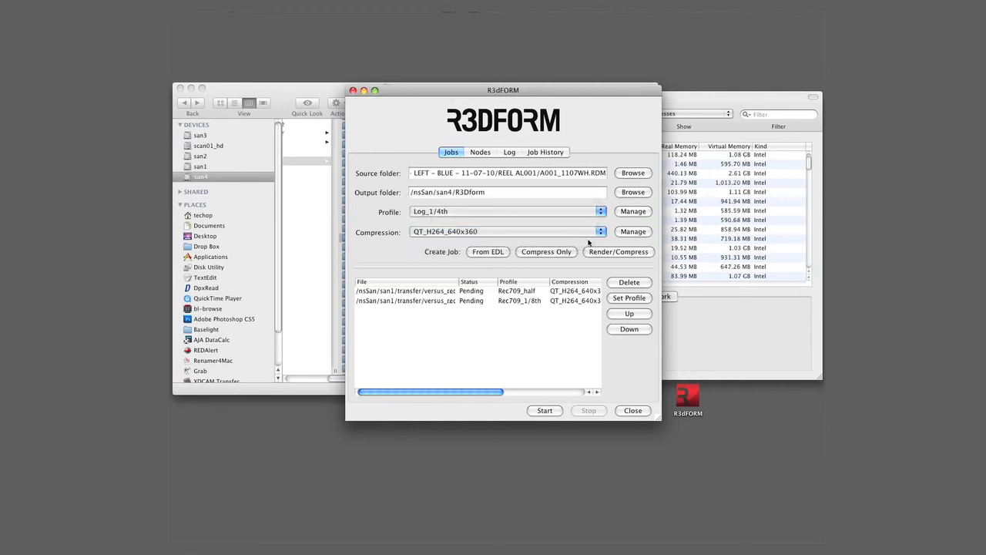
click(599, 232)
click(539, 202)
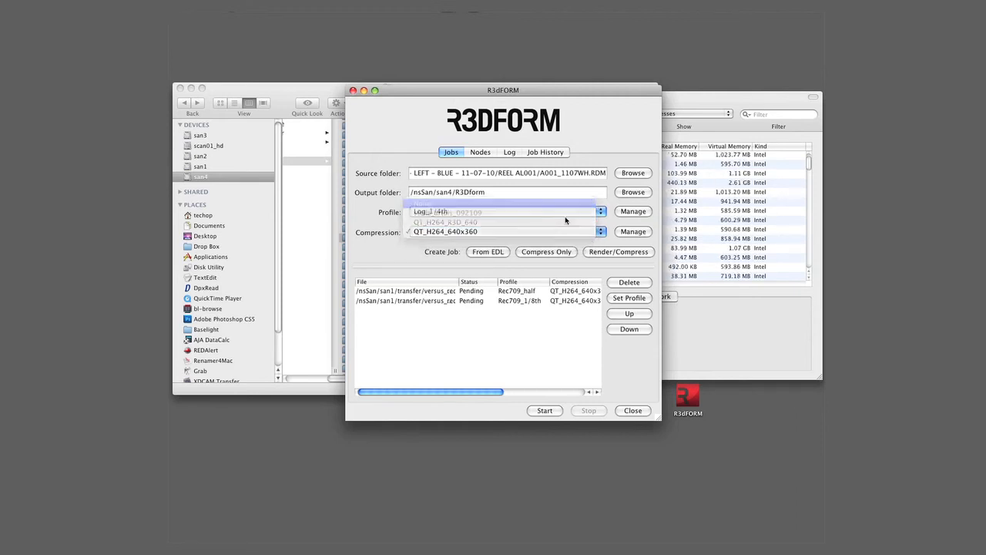
click(619, 252)
click(470, 116)
click(568, 96)
click(618, 258)
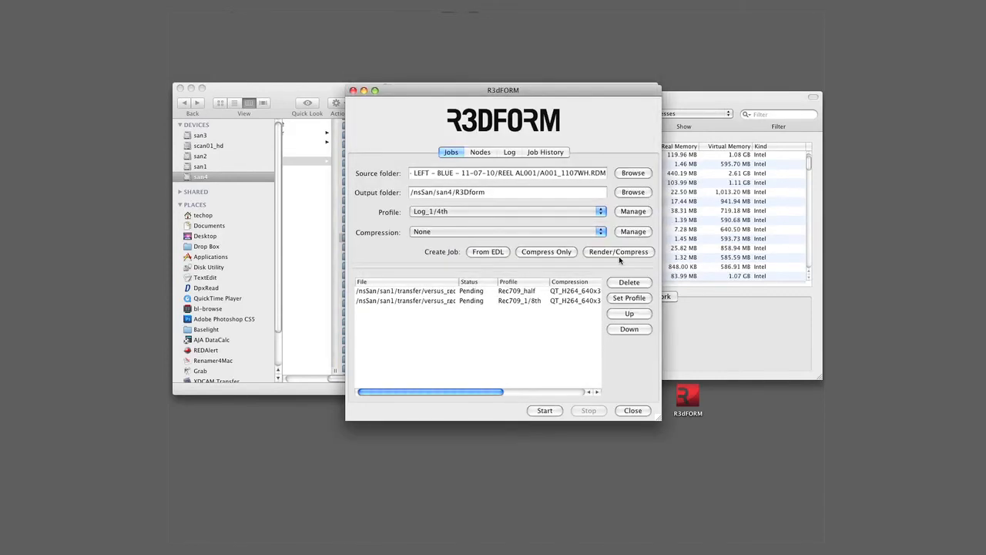
Step: Refresh the Compressor cluster list in the node settings and start processing the queued jobs
click(485, 152)
click(649, 379)
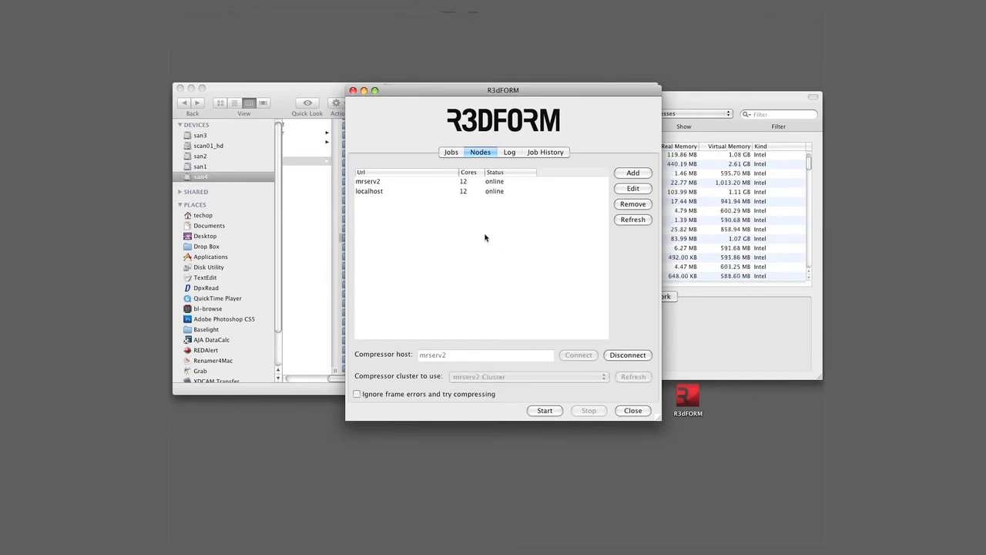
click(451, 153)
click(544, 411)
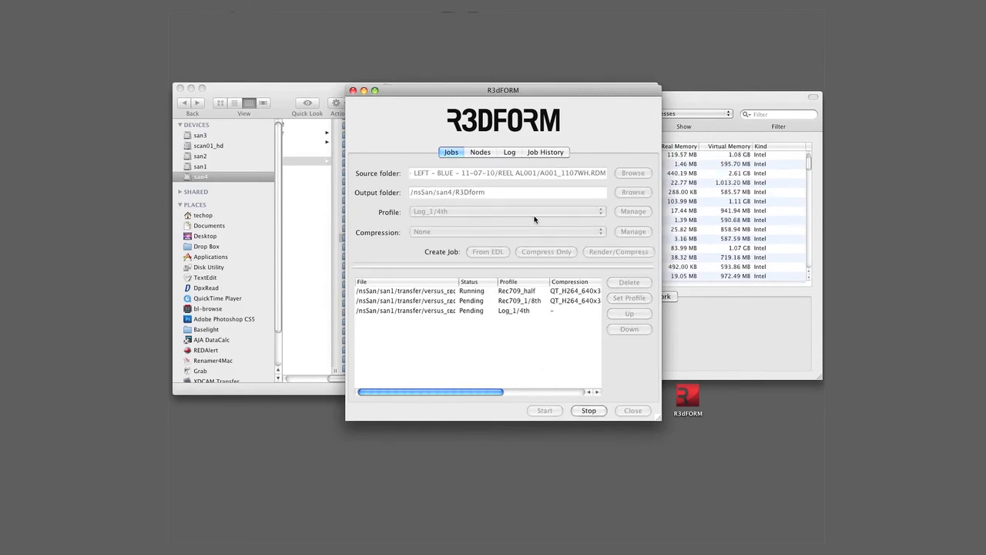
Step: Review the render log and switch to Activity Monitor to examine the CPU usage during rendering
click(509, 152)
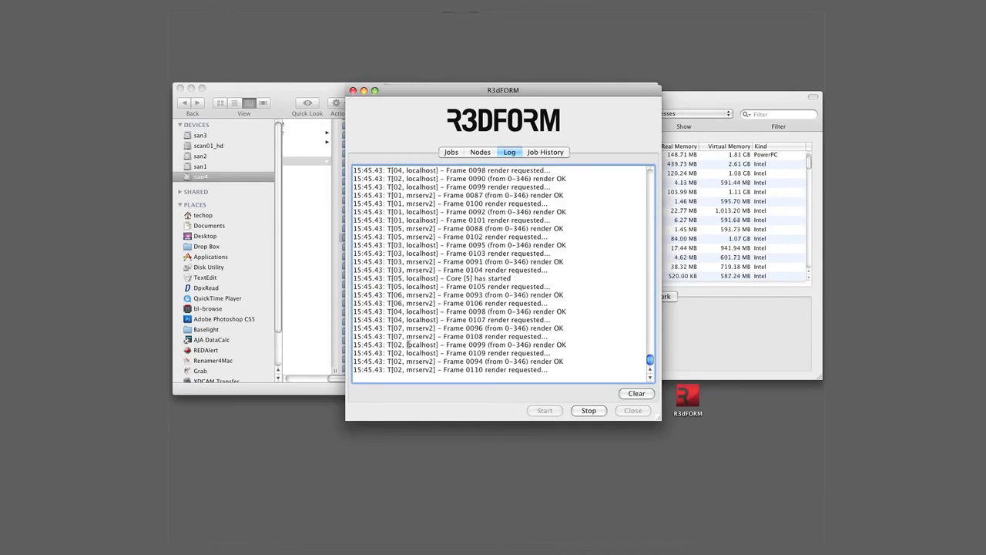
click(706, 322)
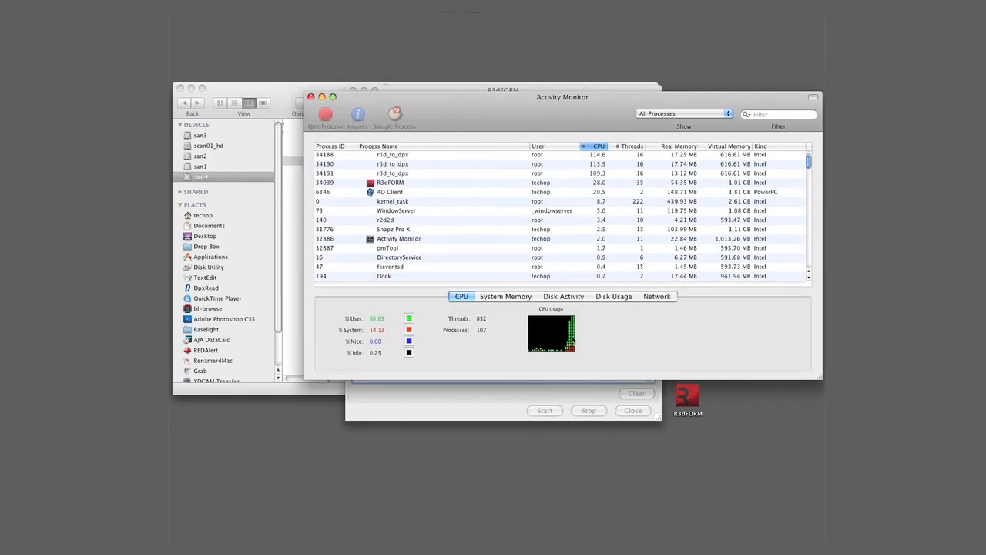